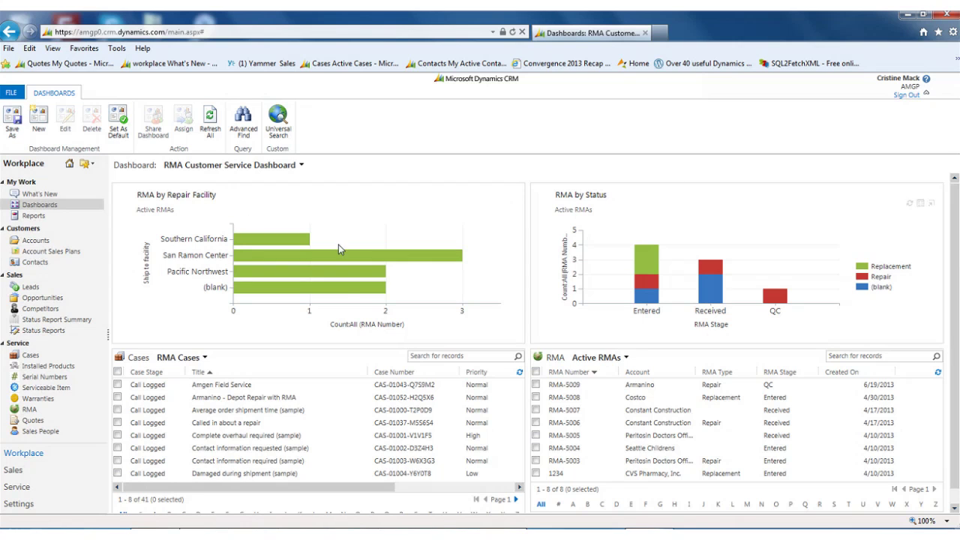
Open the Armanino - Depot Repair with RMA case and select MicroDrive black as its installed product.
{"action": "mouse_move", "coordinate": [343, 290]}
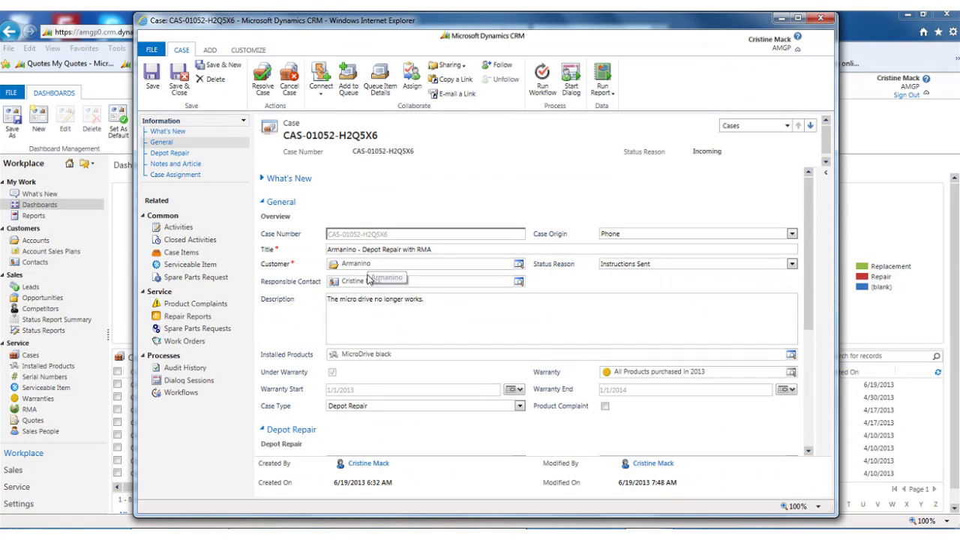
{"action": "left_click", "coordinate": [370, 300]}
{"action": "scroll", "coordinate": [370, 313], "scroll_direction": "down", "scroll_amount": 1}
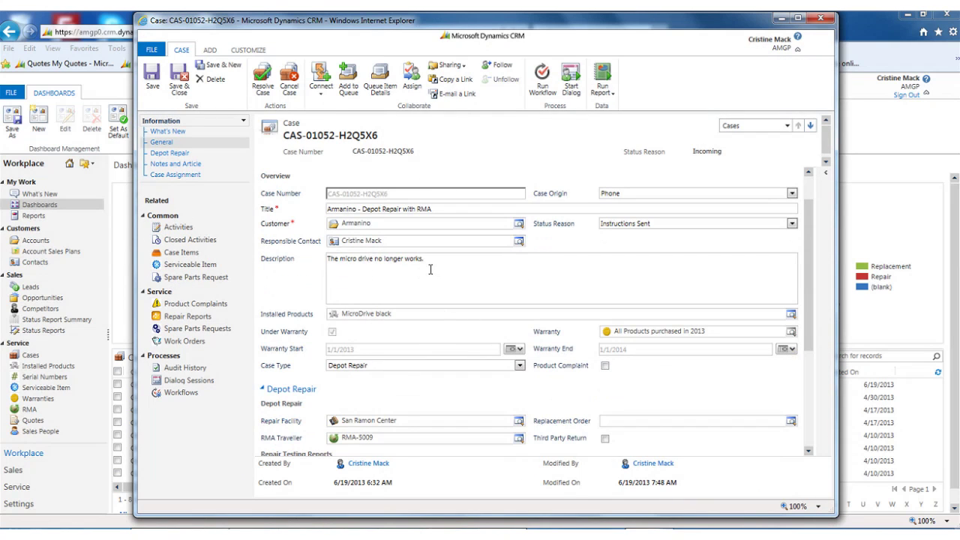
{"action": "scroll", "coordinate": [429, 270], "scroll_direction": "down", "scroll_amount": 1}
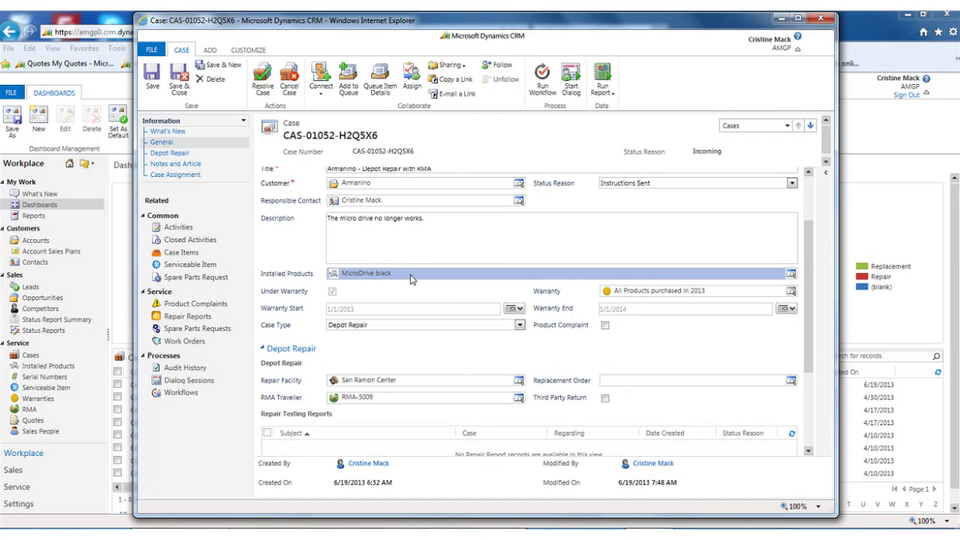
{"action": "left_click", "coordinate": [793, 275]}
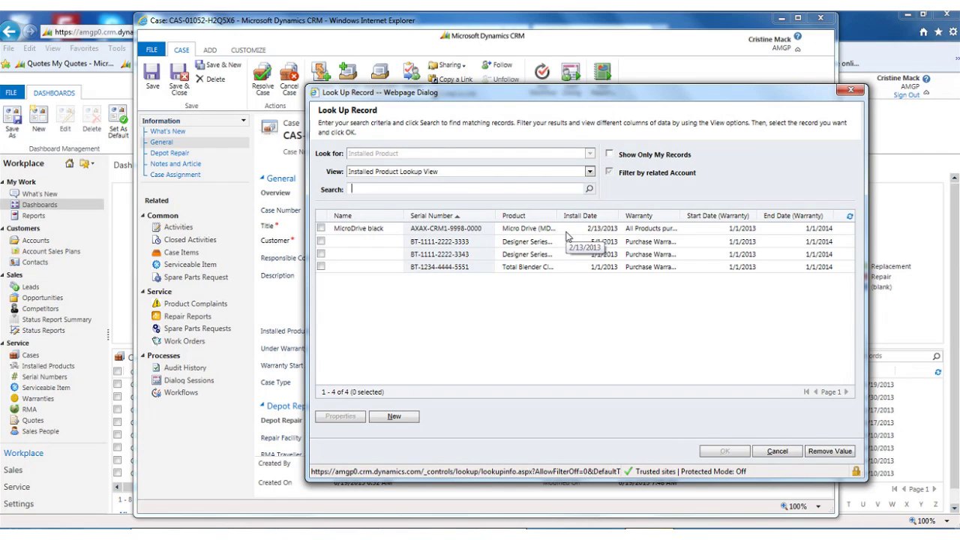
{"action": "left_click", "coordinate": [405, 231]}
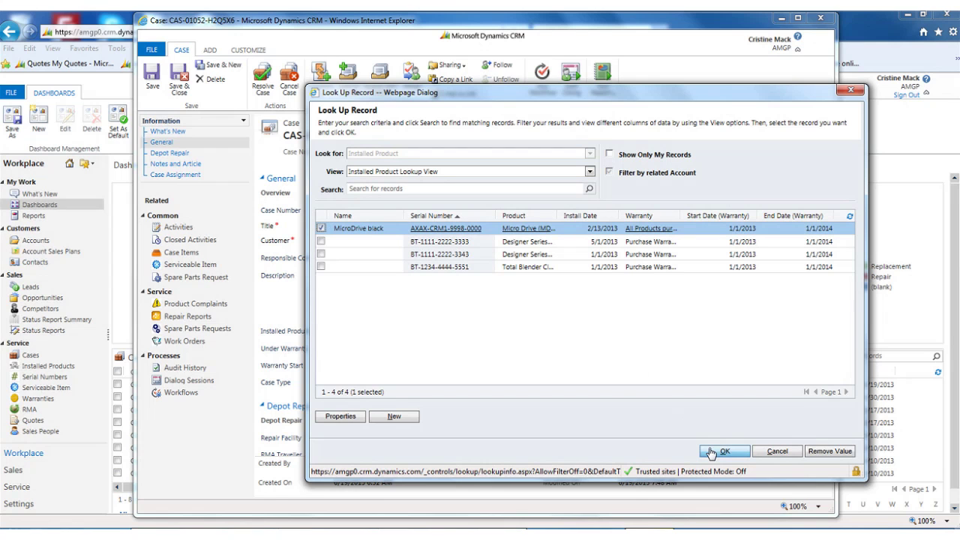
{"action": "left_click", "coordinate": [724, 451]}
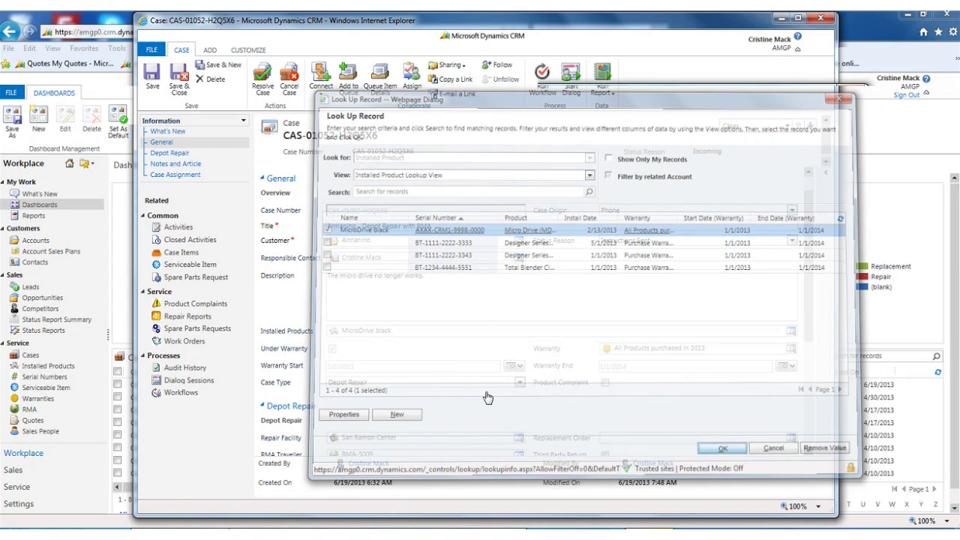
Review the case's warranty and depot repair details, and examine the RMA stage options on its linked RMA record.
{"action": "scroll", "coordinate": [390, 327], "scroll_direction": "down", "scroll_amount": 1}
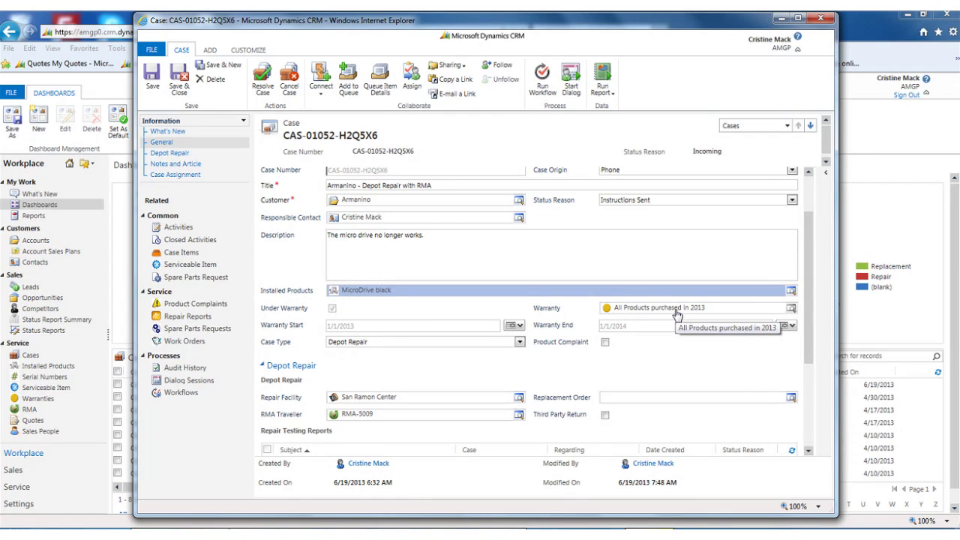
{"action": "scroll", "coordinate": [677, 315], "scroll_direction": "down", "scroll_amount": 1}
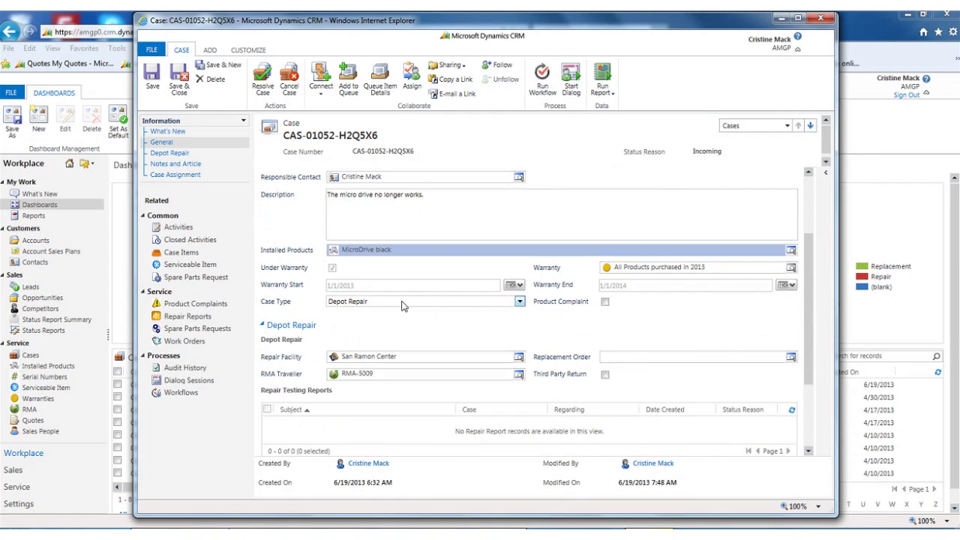
{"action": "scroll", "coordinate": [373, 310], "scroll_direction": "down", "scroll_amount": 1}
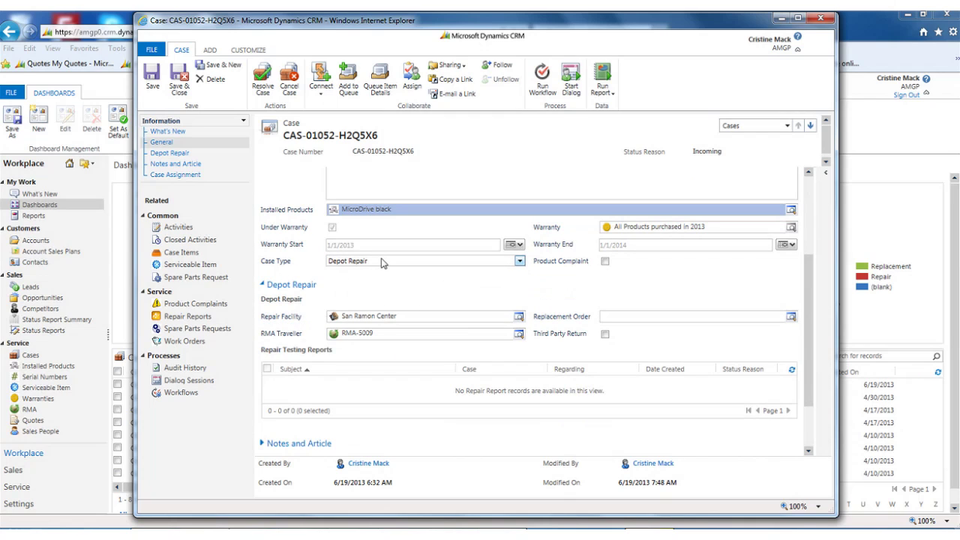
{"action": "scroll", "coordinate": [371, 283], "scroll_direction": "down", "scroll_amount": 1}
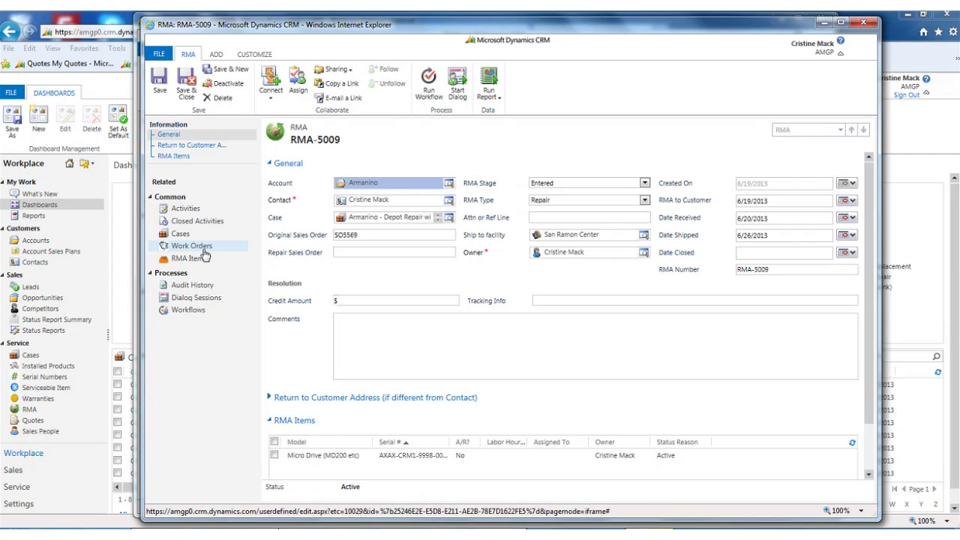
{"action": "left_click", "coordinate": [585, 183]}
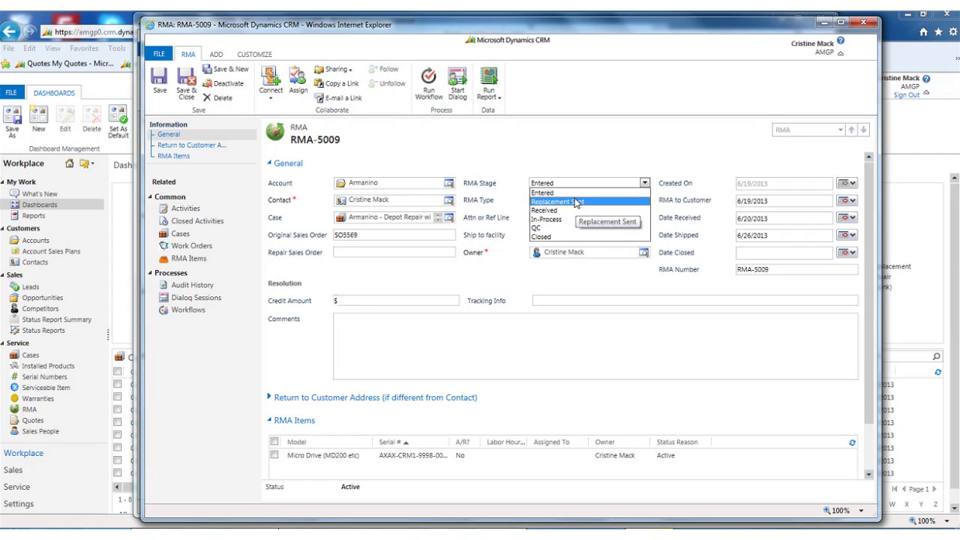
{"action": "left_click", "coordinate": [800, 215]}
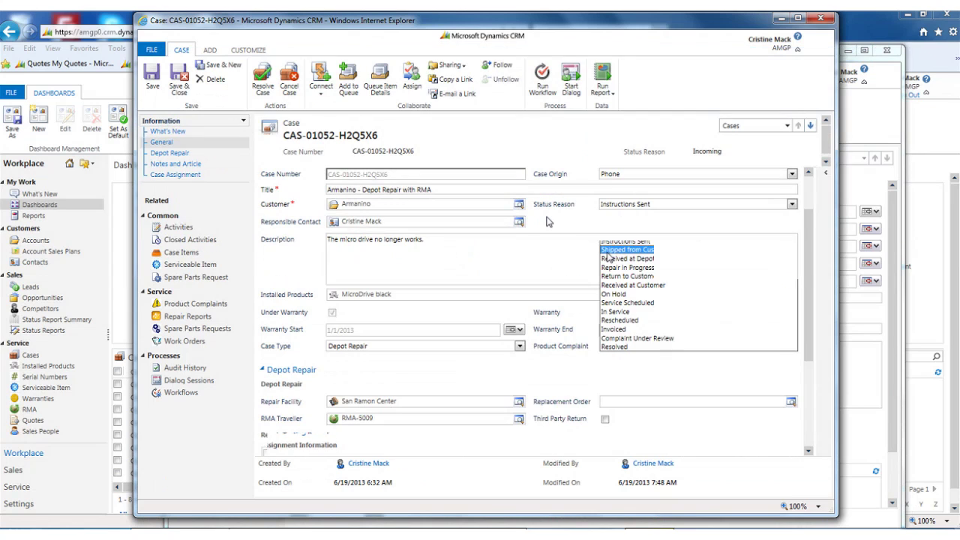
Set the case's status reason to Received at Depot and view the RMA stage choices on the linked RMA record.
{"action": "left_click", "coordinate": [608, 258]}
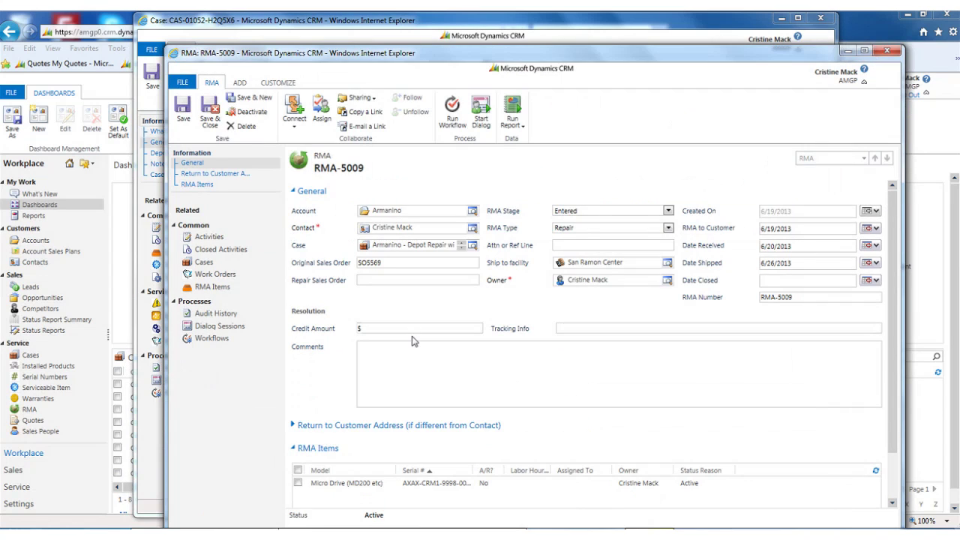
{"action": "scroll", "coordinate": [412, 341], "scroll_direction": "down", "scroll_amount": 2}
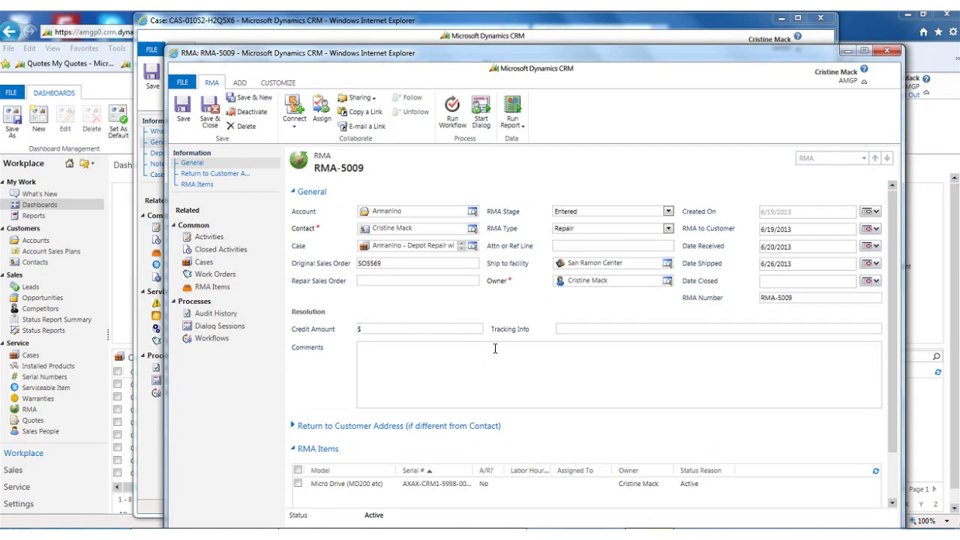
{"action": "left_click", "coordinate": [395, 394]}
{"action": "left_click", "coordinate": [668, 211]}
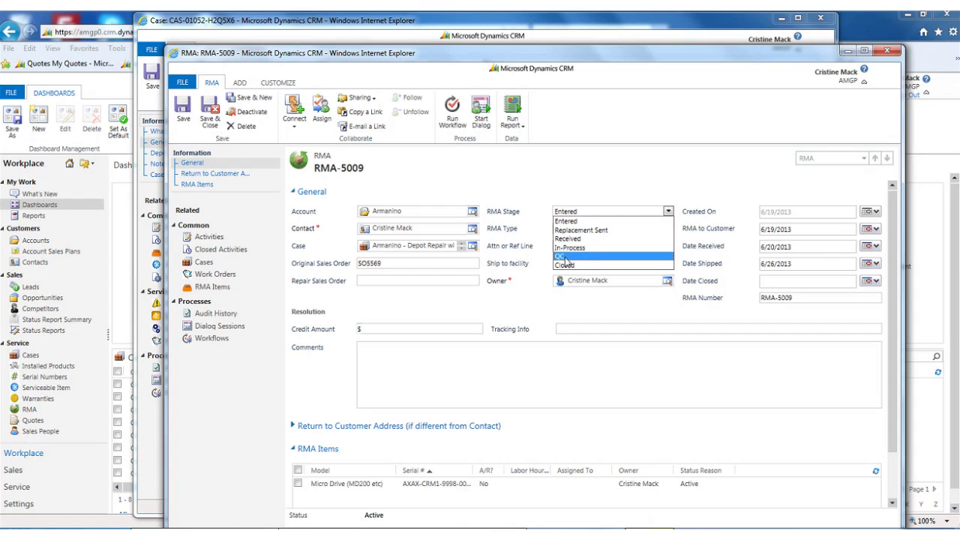
Return to the depot repair case, choose a further status reason, and review its Depot Repair section and related records.
{"action": "left_click", "coordinate": [442, 26]}
{"action": "scroll", "coordinate": [557, 258], "scroll_direction": "down", "scroll_amount": 2}
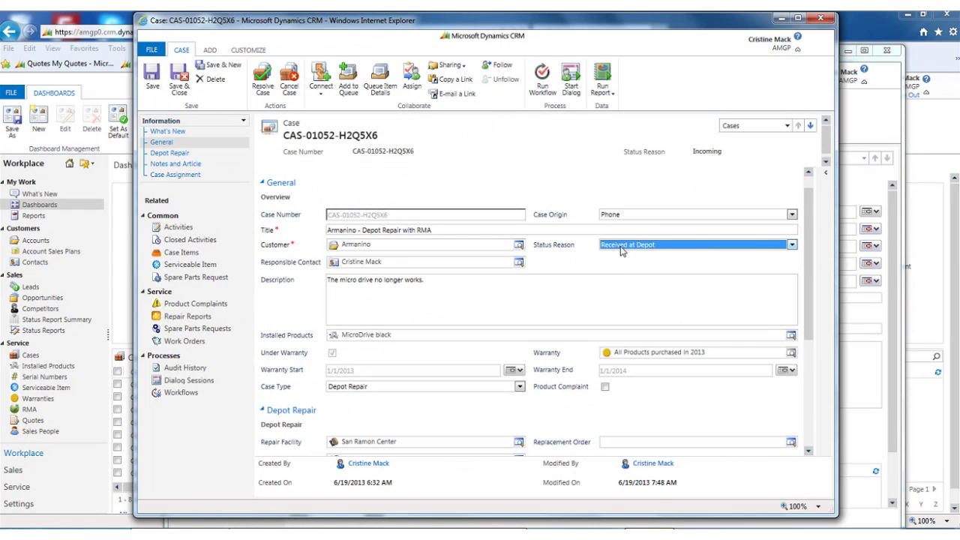
{"action": "left_click", "coordinate": [621, 251]}
{"action": "left_click", "coordinate": [645, 316]}
{"action": "scroll", "coordinate": [583, 302], "scroll_direction": "down", "scroll_amount": 3}
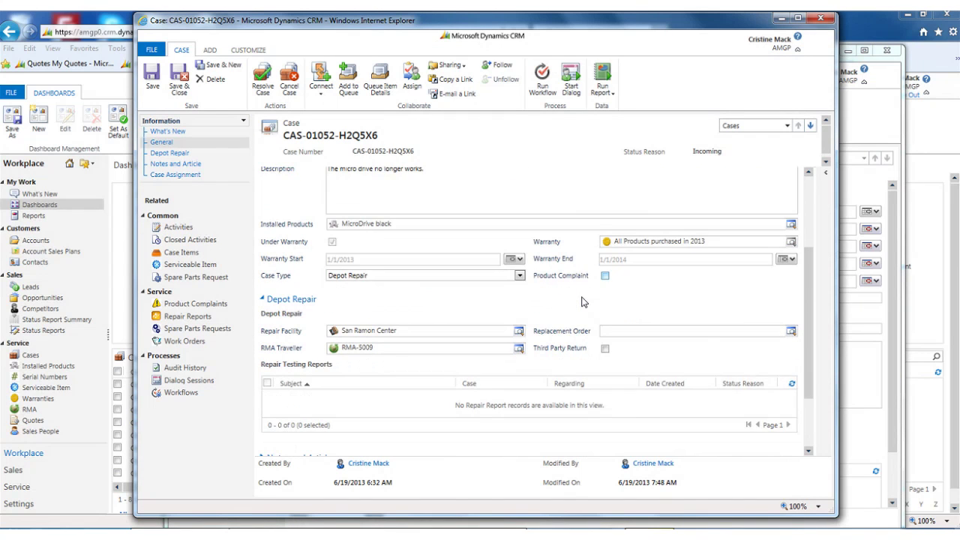
{"action": "scroll", "coordinate": [583, 301], "scroll_direction": "down", "scroll_amount": 1}
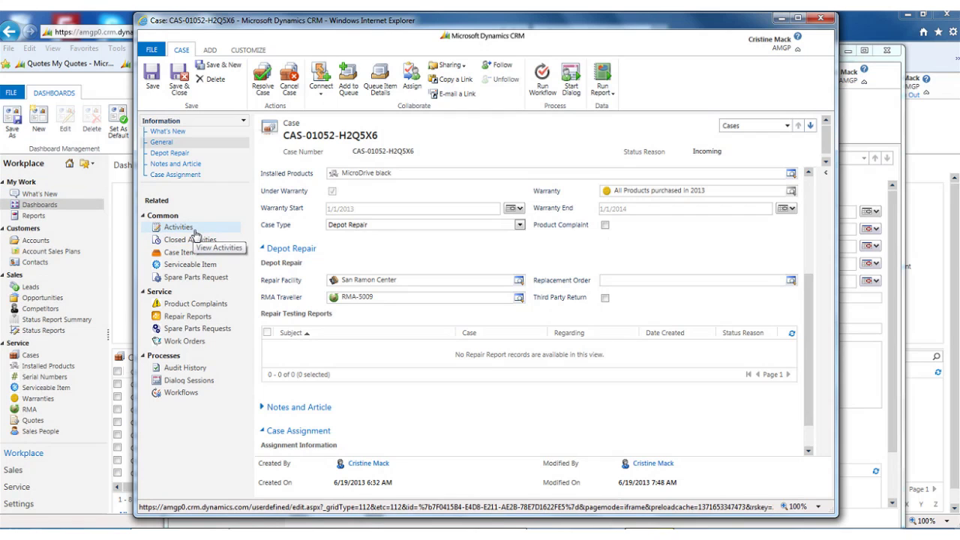
{"action": "scroll", "coordinate": [312, 361], "scroll_direction": "up", "scroll_amount": 5}
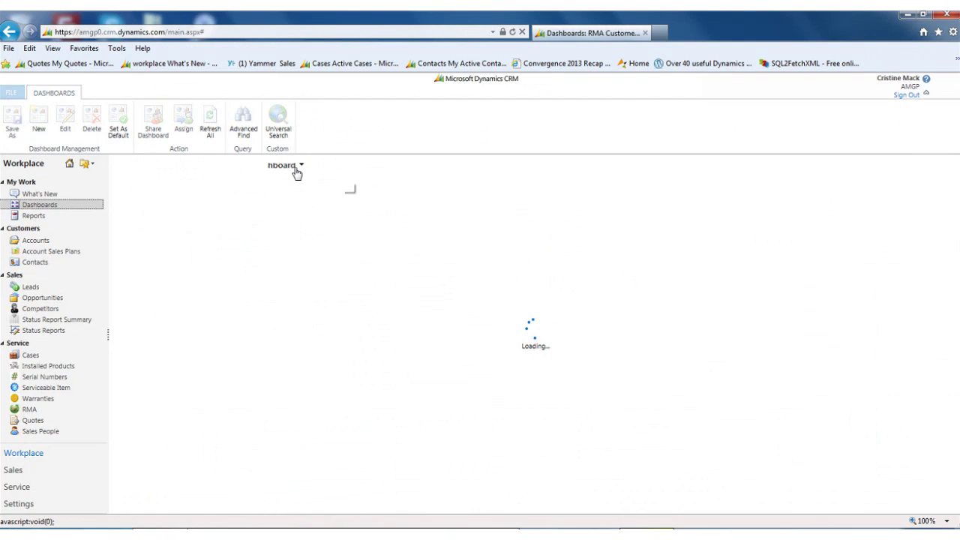
Switch to the Service Hours Scheduled dashboard and review its monthly charts and Fraxel Repair activities.
{"action": "left_click", "coordinate": [300, 166]}
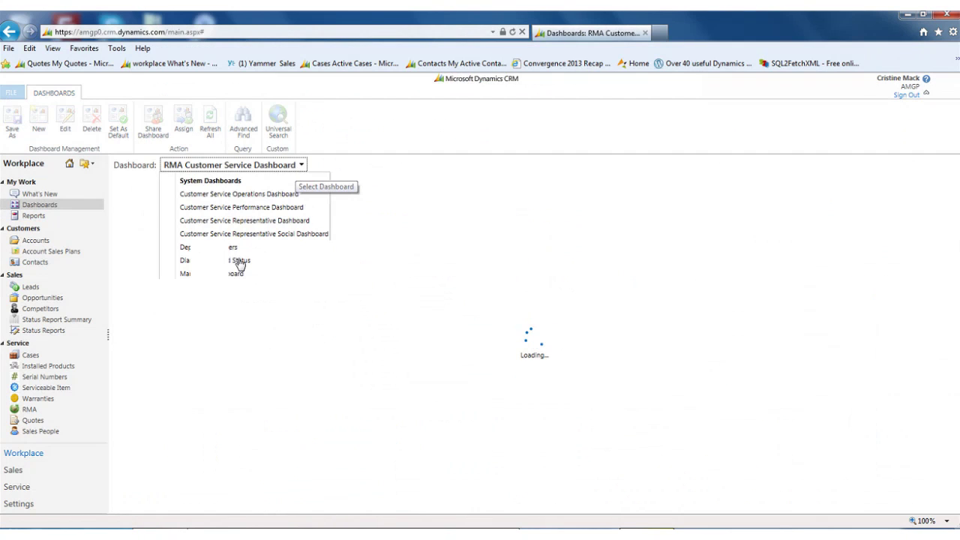
{"action": "left_click", "coordinate": [201, 367]}
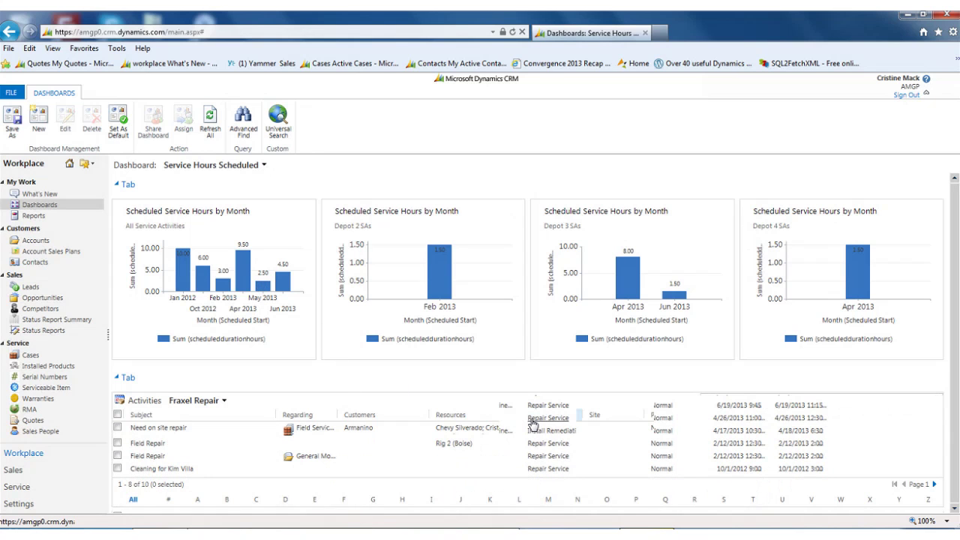
{"action": "scroll", "coordinate": [531, 425], "scroll_direction": "down", "scroll_amount": 1}
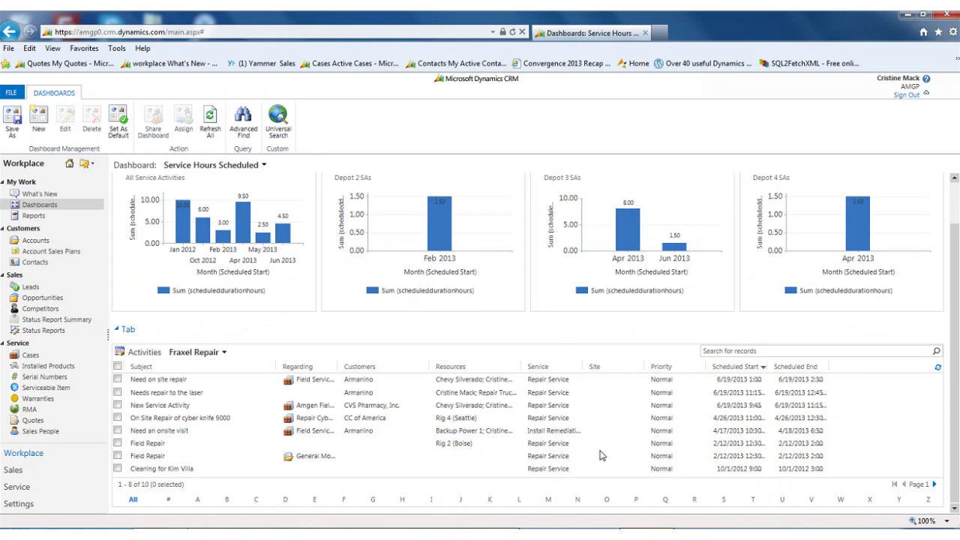
{"action": "scroll", "coordinate": [515, 398], "scroll_direction": "up", "scroll_amount": 1}
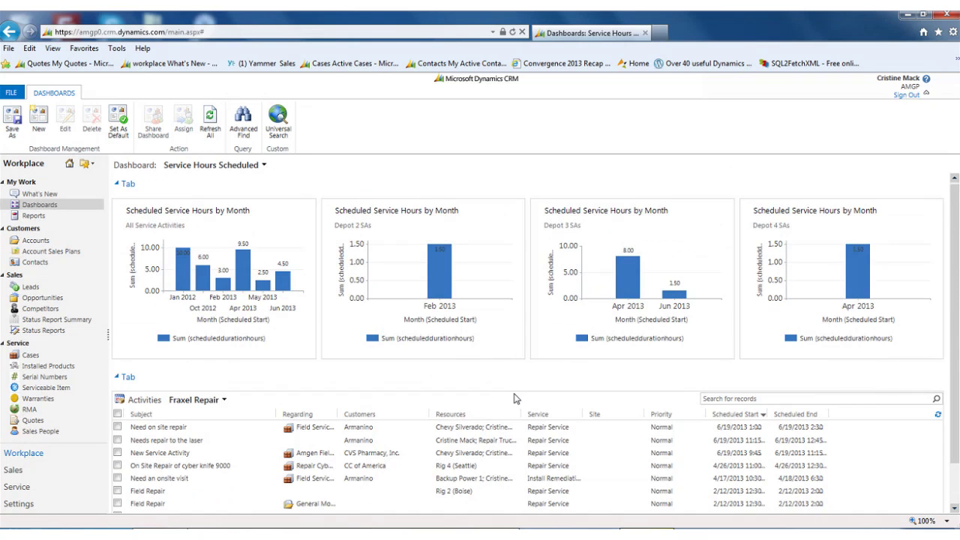
Open the Field Service Request case linked to the Need an onsite visit activity and review its general details.
{"action": "left_click", "coordinate": [309, 479]}
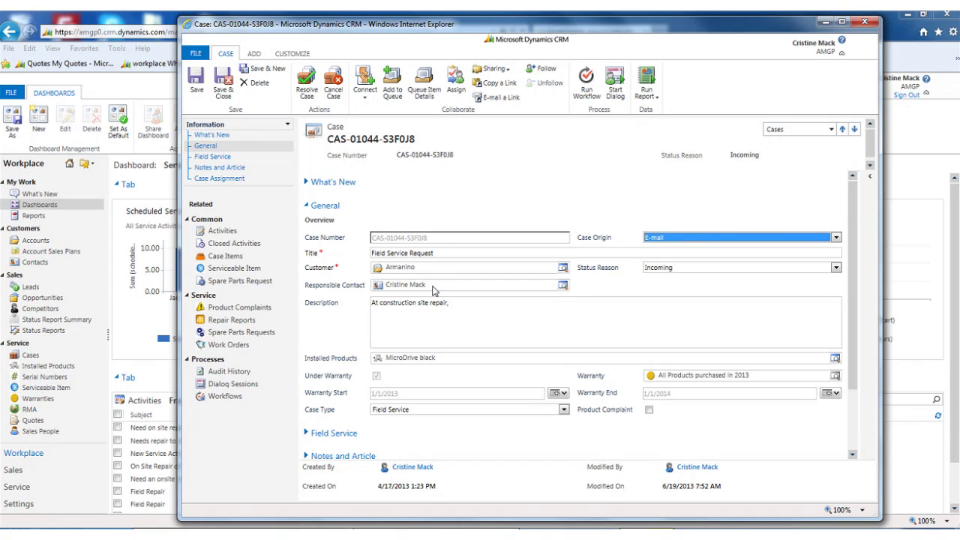
{"action": "left_click", "coordinate": [471, 326]}
{"action": "scroll", "coordinate": [471, 315], "scroll_direction": "down", "scroll_amount": 2}
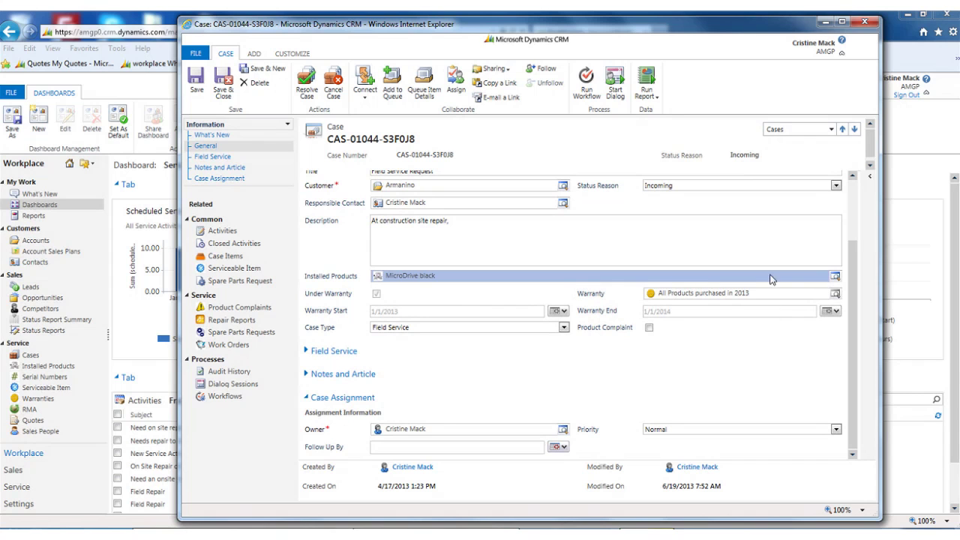
Look up the case's installed product and review the clauses of its All Products purchased in 2013 warranty.
{"action": "left_click", "coordinate": [835, 275]}
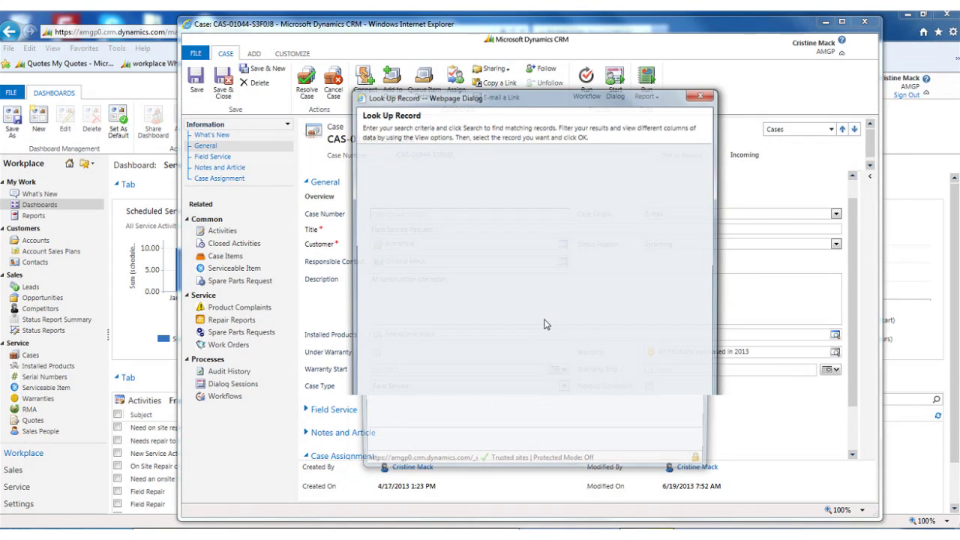
{"action": "left_click", "coordinate": [588, 452]}
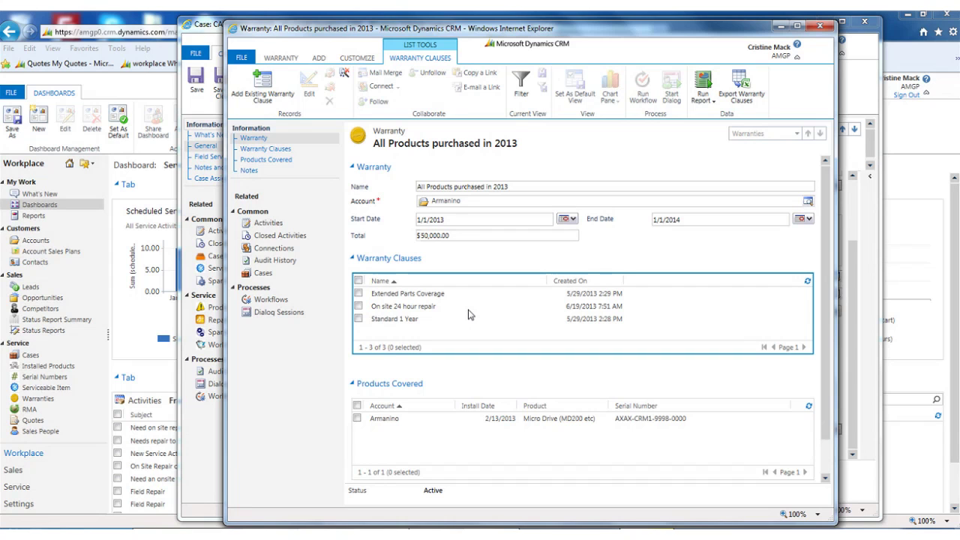
{"action": "left_click", "coordinate": [811, 27]}
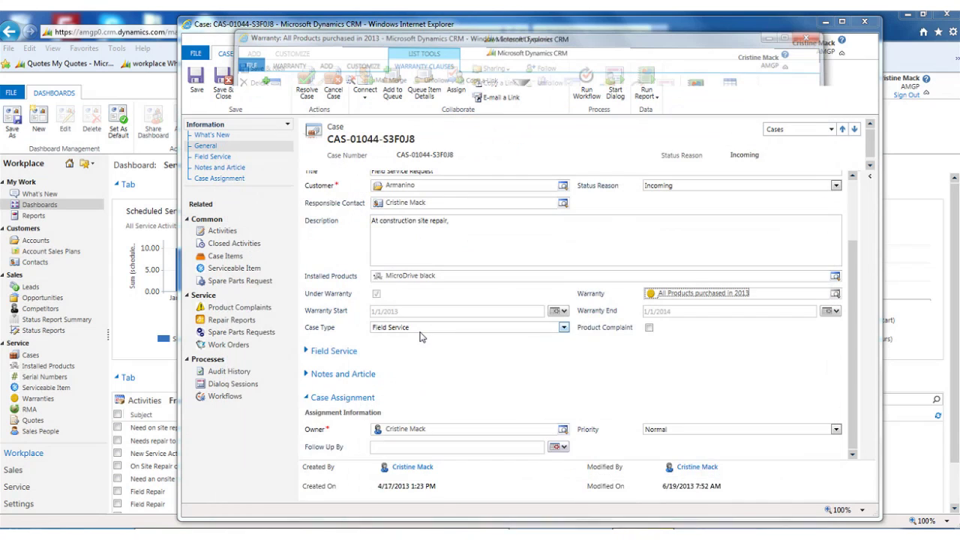
Expand the case's Field Service section and review its serviceable items and service activities.
{"action": "left_click", "coordinate": [307, 351]}
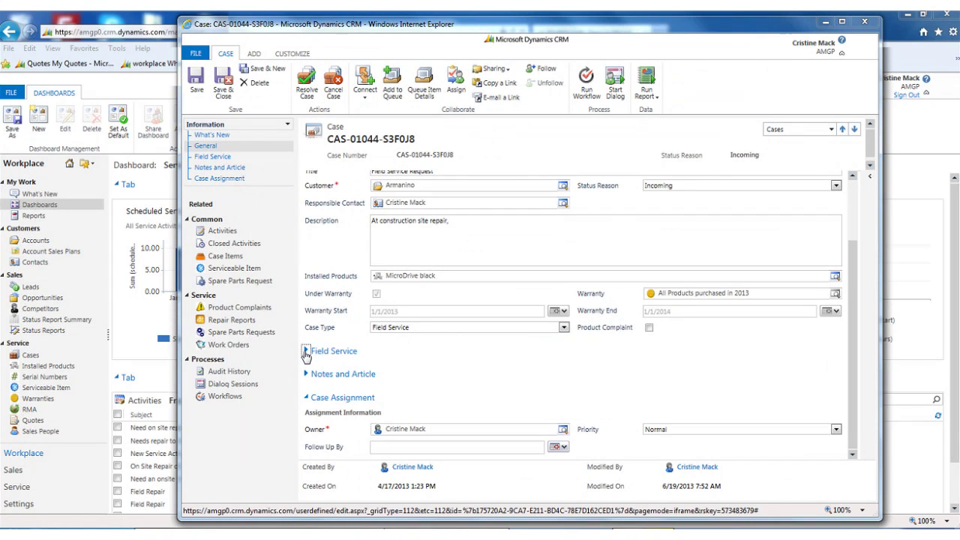
{"action": "scroll", "coordinate": [439, 339], "scroll_direction": "down", "scroll_amount": 6}
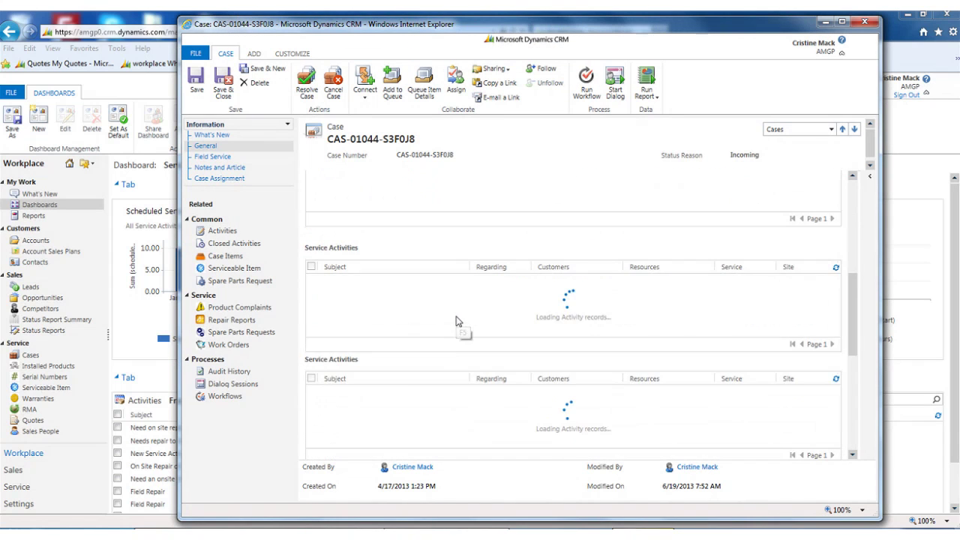
{"action": "scroll", "coordinate": [456, 293], "scroll_direction": "up", "scroll_amount": 4}
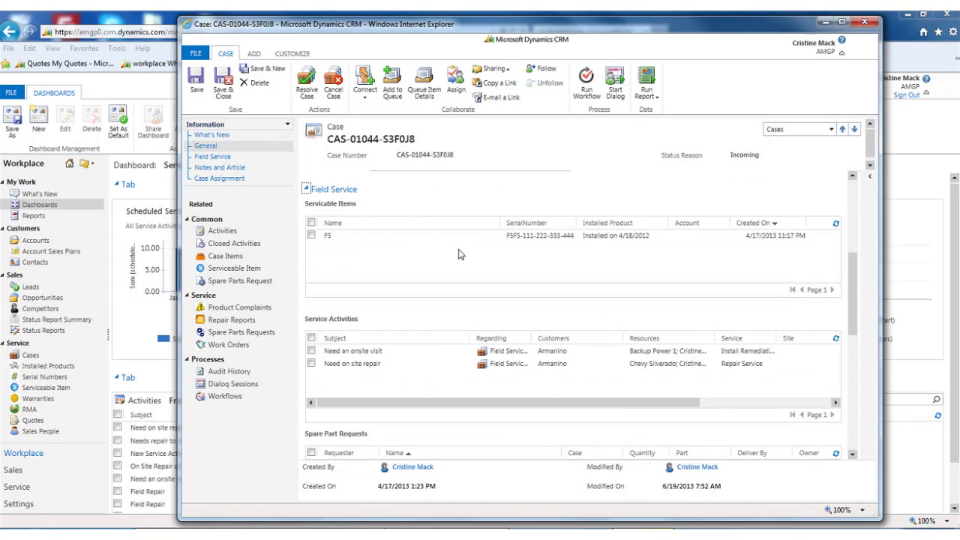
{"action": "scroll", "coordinate": [386, 321], "scroll_direction": "up", "scroll_amount": 1}
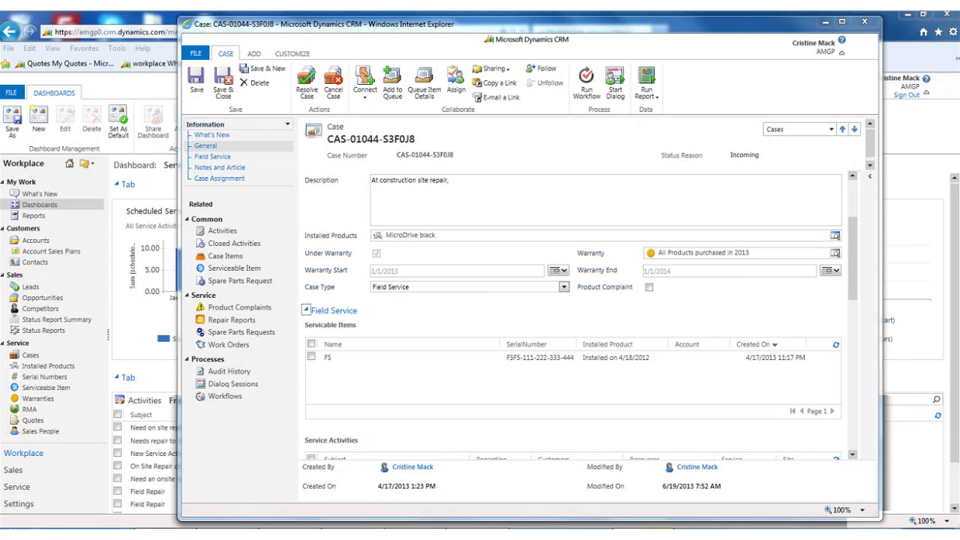
Inspect the BOM components of serviceable item F5 and return to the case's service activities.
{"action": "left_click", "coordinate": [450, 443]}
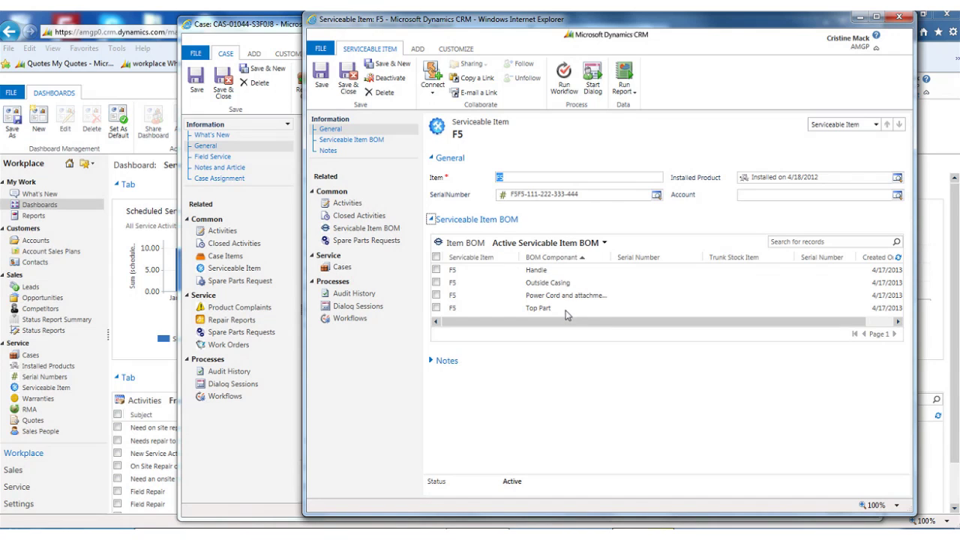
{"action": "key", "text": "alt+F4"}
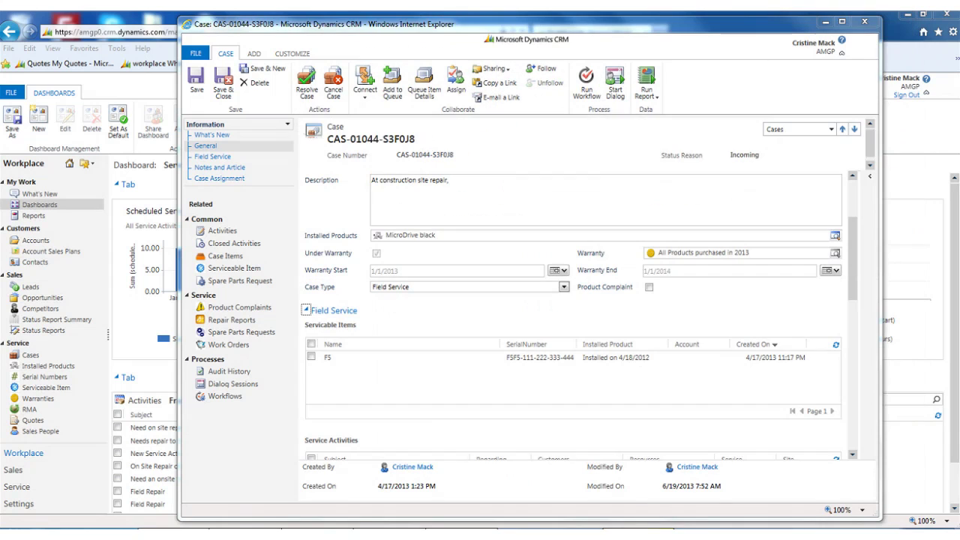
{"action": "left_click", "coordinate": [385, 390]}
{"action": "scroll", "coordinate": [382, 326], "scroll_direction": "down", "scroll_amount": 1}
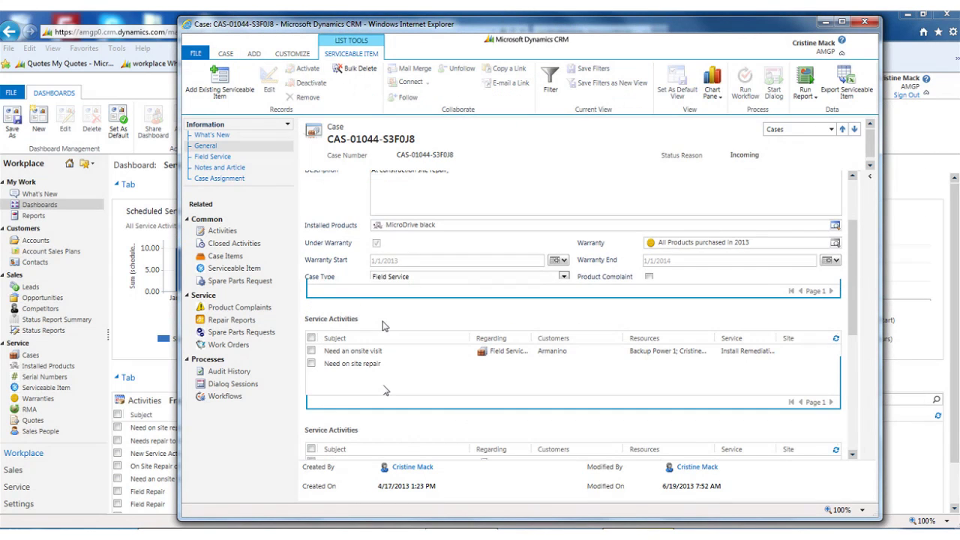
Open the case's Need on site repair service activity and review the available services and the resources selectable for Repair Service.
{"action": "double_click", "coordinate": [356, 363]}
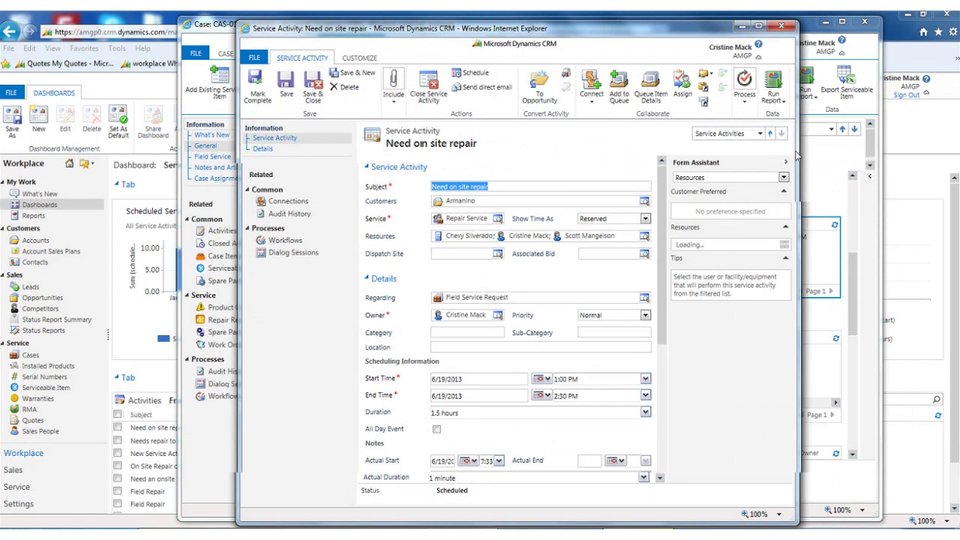
{"action": "left_click_drag", "start_coordinate": [796, 156], "coordinate": [887, 148]}
{"action": "left_click", "coordinate": [508, 223]}
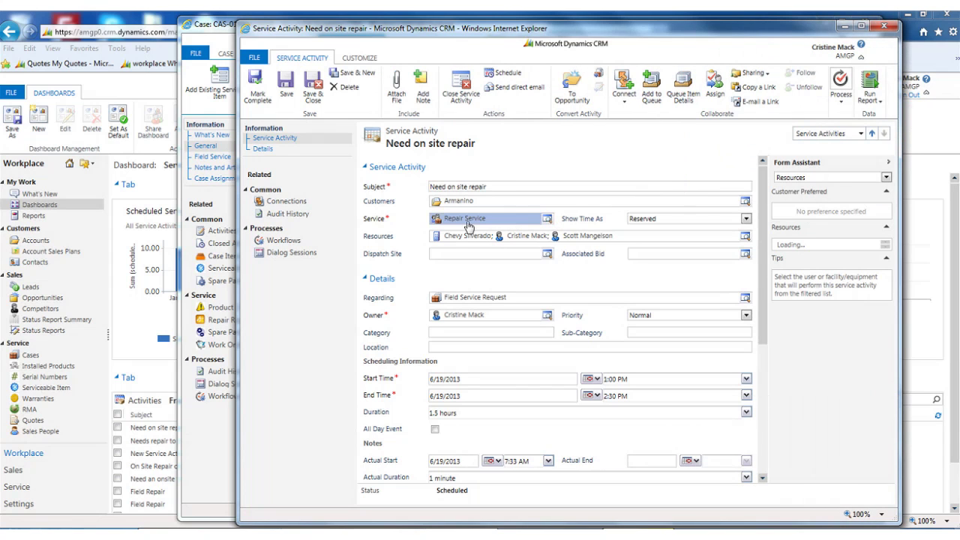
{"action": "left_click", "coordinate": [548, 219]}
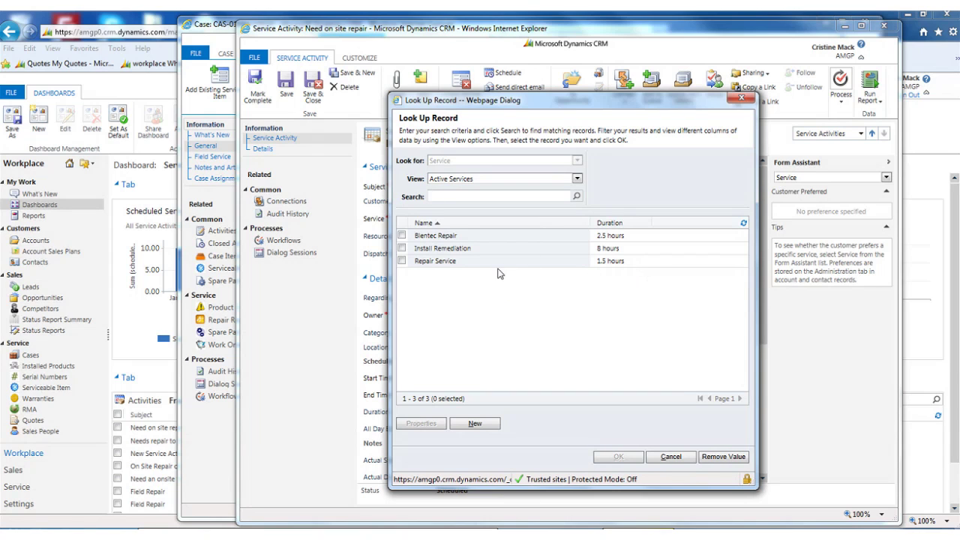
{"action": "left_click", "coordinate": [671, 456]}
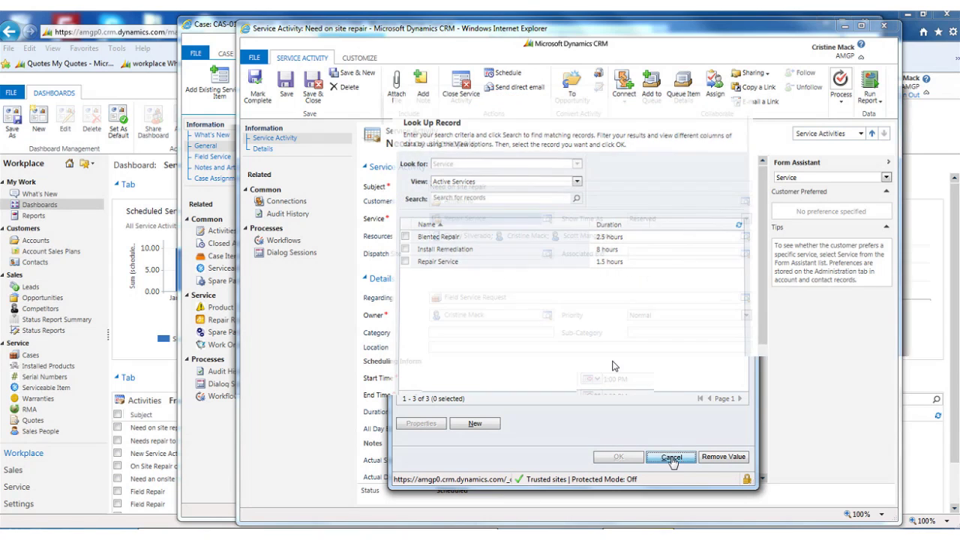
{"action": "left_click", "coordinate": [627, 240]}
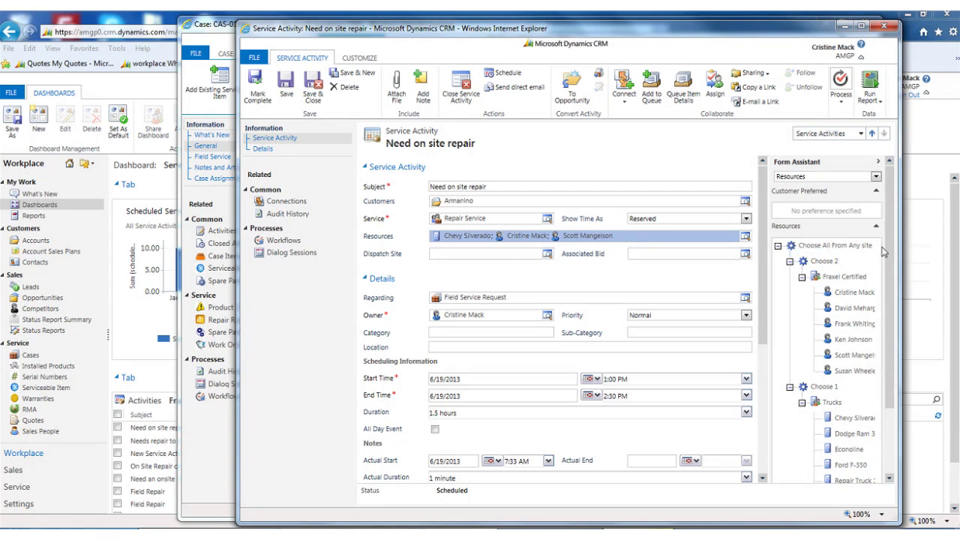
{"action": "left_click", "coordinate": [812, 247]}
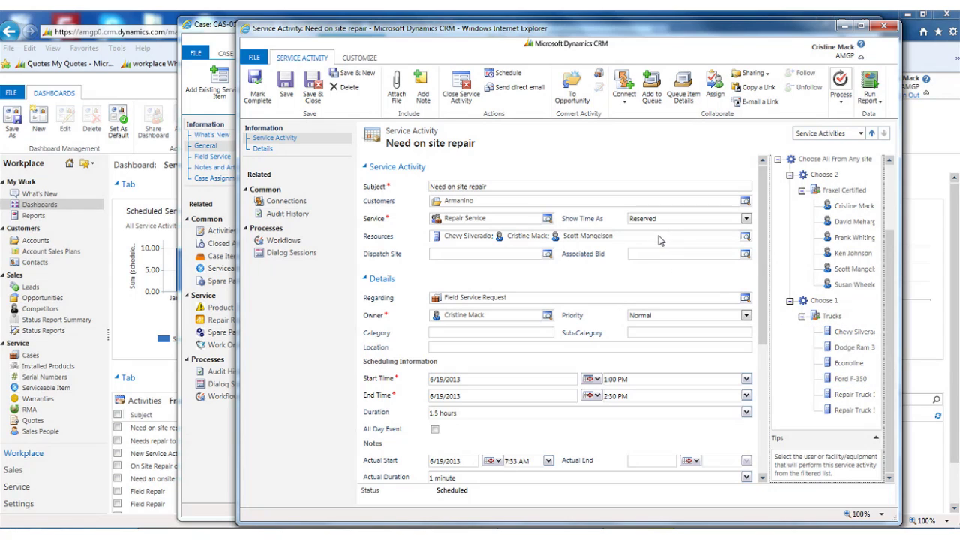
Find available times and schedule the repair for 6/21/2013 1:00 PM to 2:30 PM, setting the case's status reason to Service Scheduled.
{"action": "left_click", "coordinate": [504, 75]}
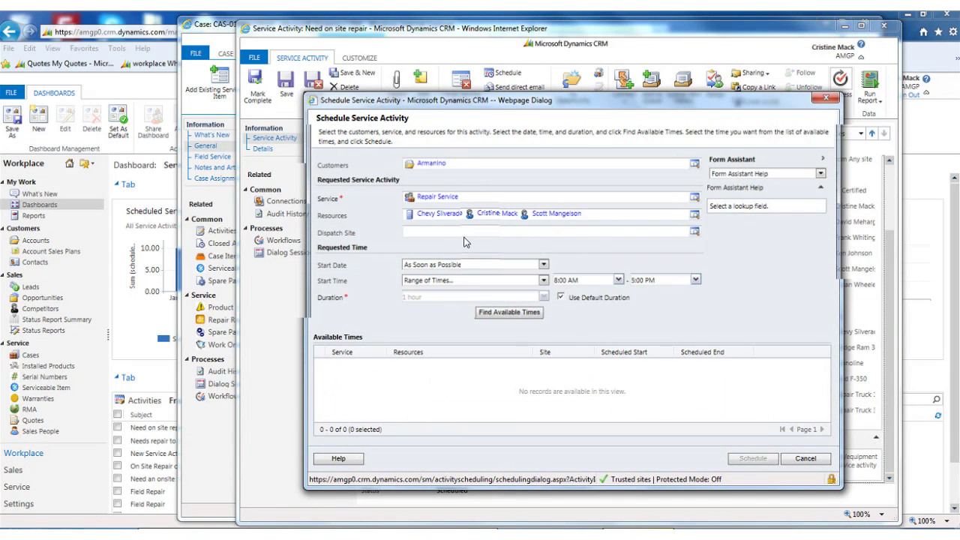
{"action": "left_click", "coordinate": [500, 314]}
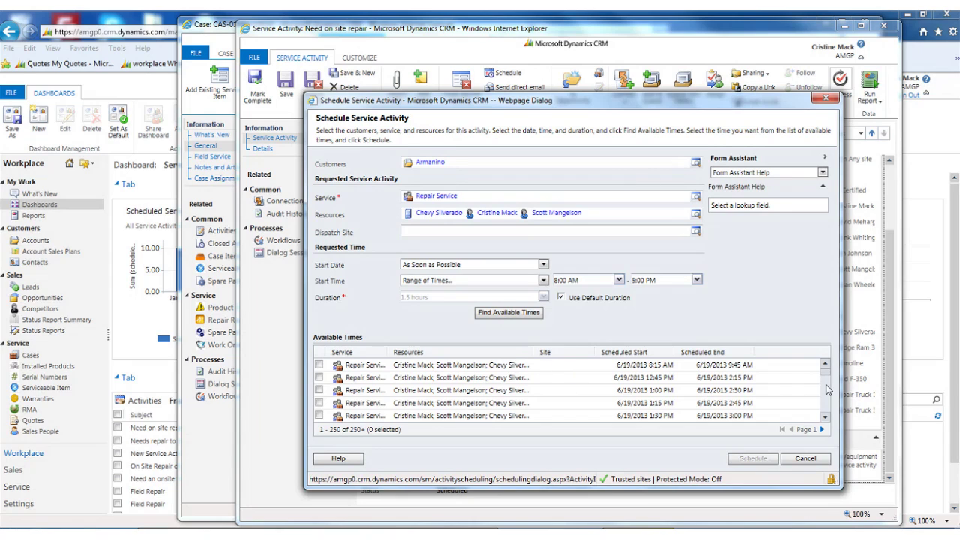
{"action": "scroll", "coordinate": [828, 378], "scroll_direction": "down", "scroll_amount": 15}
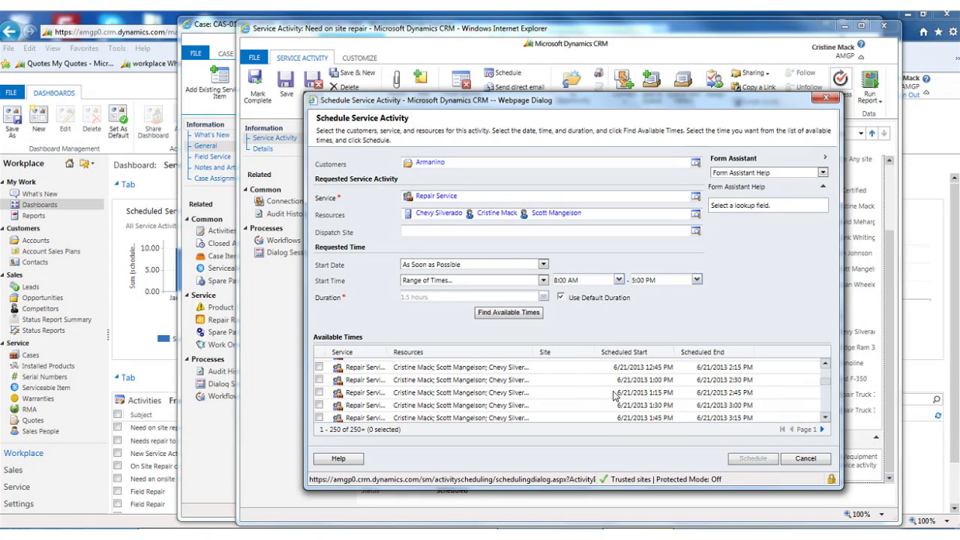
{"action": "left_click", "coordinate": [612, 379]}
{"action": "left_click", "coordinate": [751, 459]}
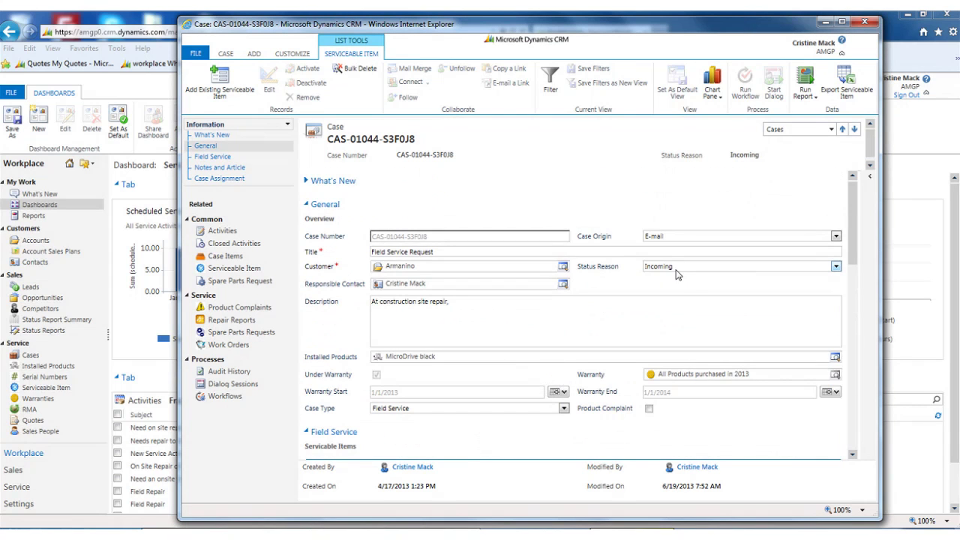
{"action": "left_click", "coordinate": [679, 267]}
{"action": "left_click", "coordinate": [671, 365]}
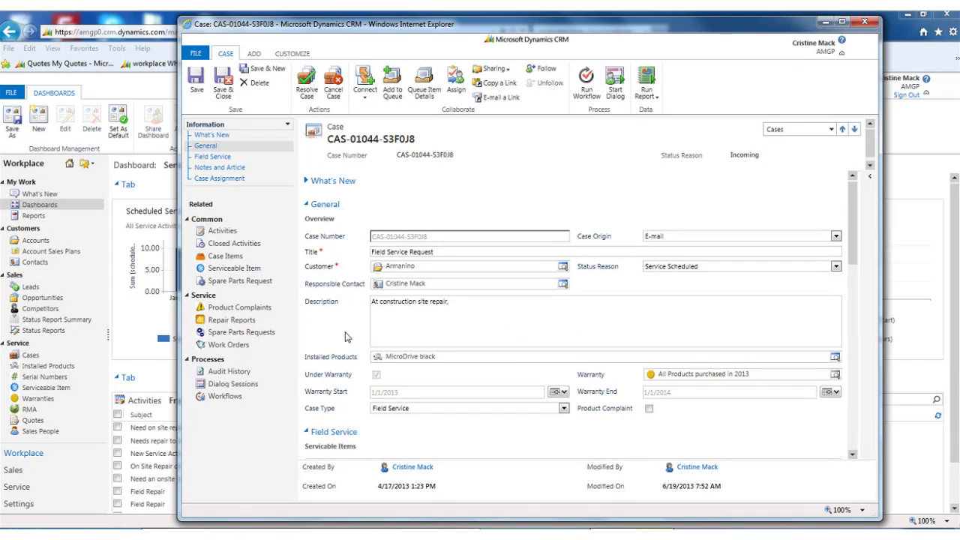
Switch the Service Hours Scheduled dashboard's activities list to the My Service Activities view.
{"action": "left_click", "coordinate": [150, 175]}
{"action": "left_click", "coordinate": [218, 403]}
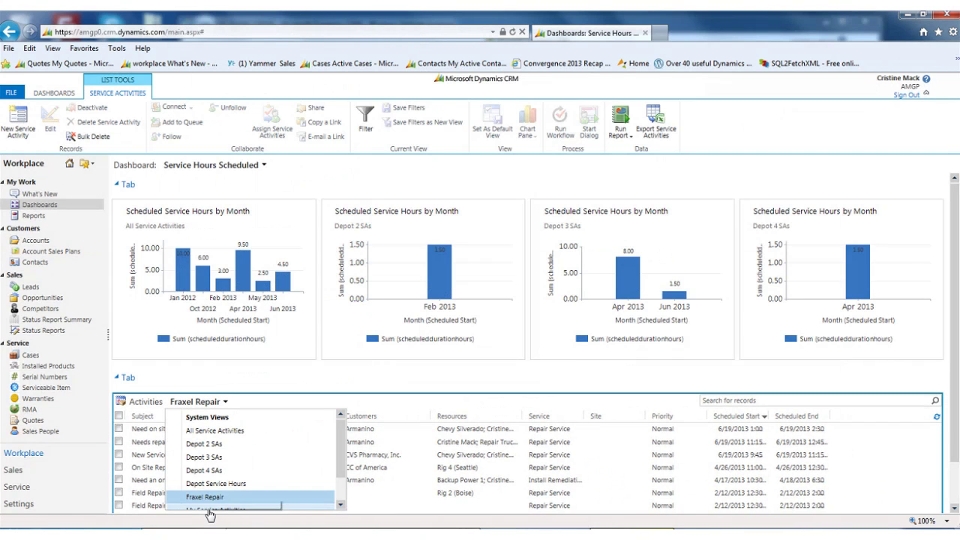
{"action": "left_click", "coordinate": [210, 504]}
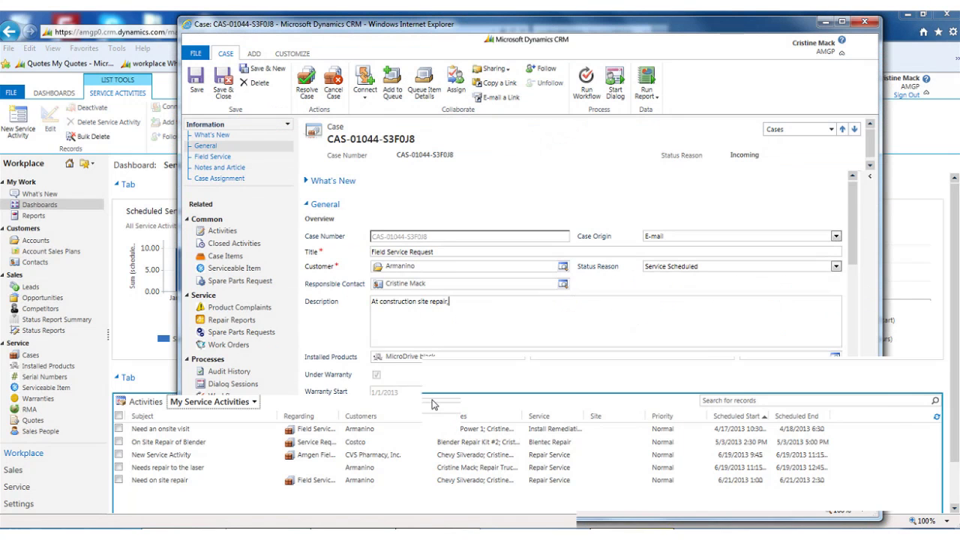
Return to the case and review its spare part requests, field service report, hours, expenses and invoice details.
{"action": "scroll", "coordinate": [552, 330], "scroll_direction": "down", "scroll_amount": 6}
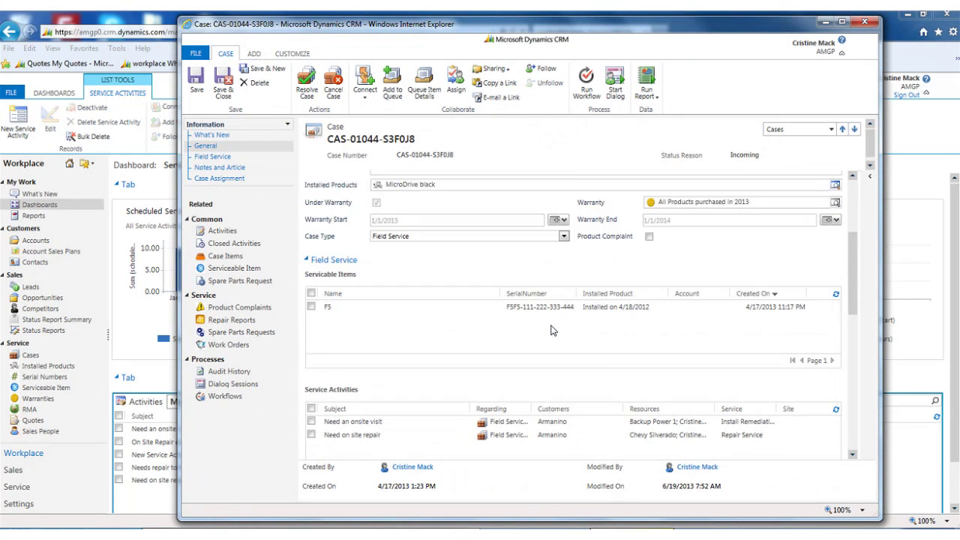
{"action": "scroll", "coordinate": [551, 330], "scroll_direction": "down", "scroll_amount": 4}
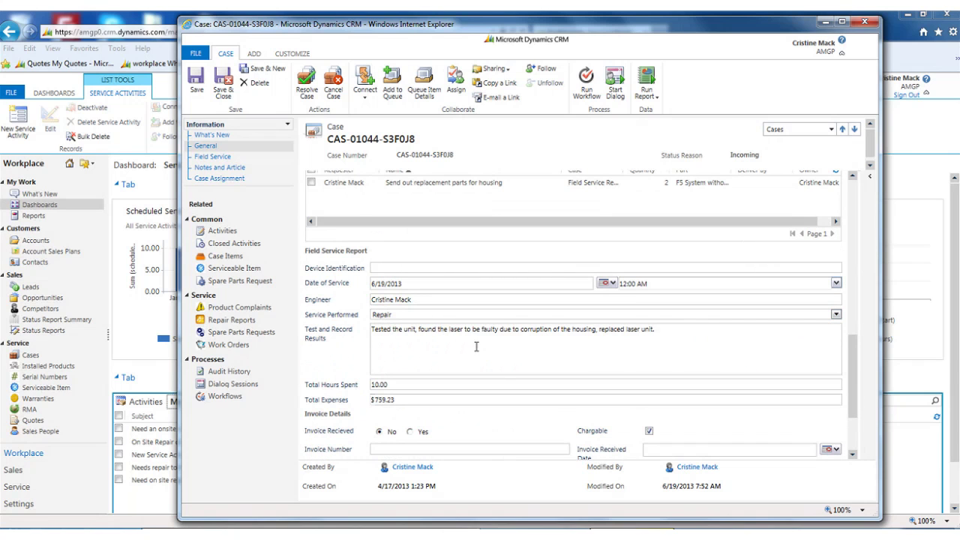
{"action": "scroll", "coordinate": [475, 346], "scroll_direction": "down", "scroll_amount": 1}
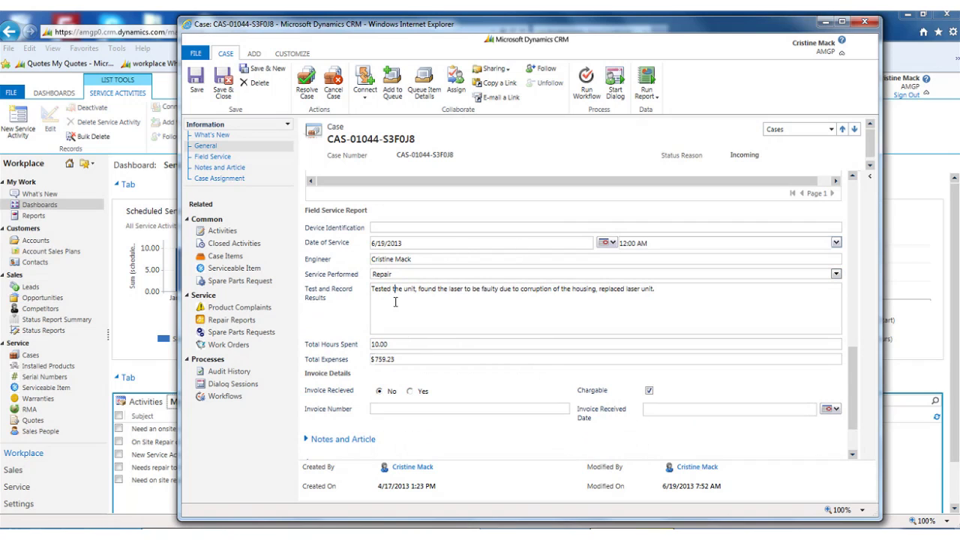
{"action": "left_click", "coordinate": [394, 346]}
{"action": "left_click", "coordinate": [378, 360]}
{"action": "scroll", "coordinate": [403, 300], "scroll_direction": "down", "scroll_amount": 1}
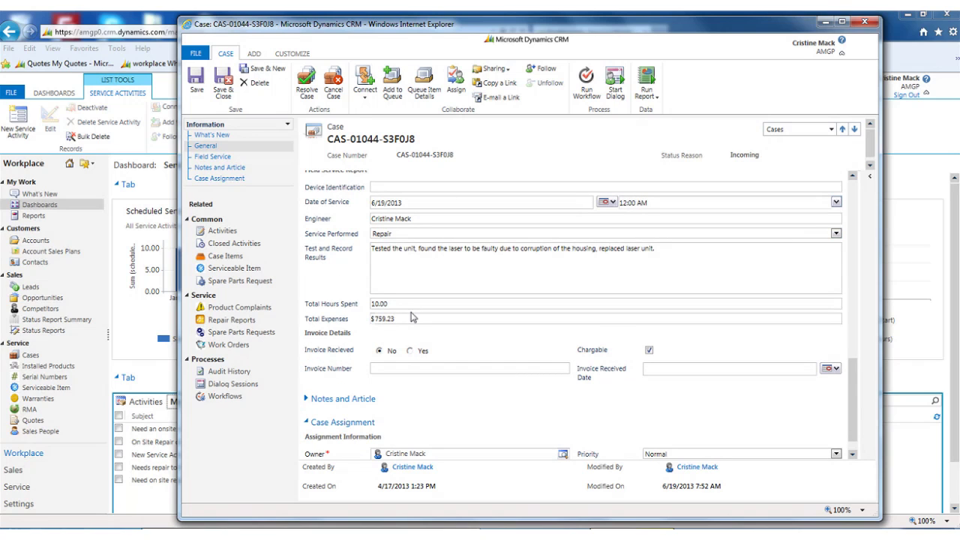
Set the Field Service Request case's status reason to Resolved and save the case.
{"action": "scroll", "coordinate": [531, 253], "scroll_direction": "up", "scroll_amount": 15}
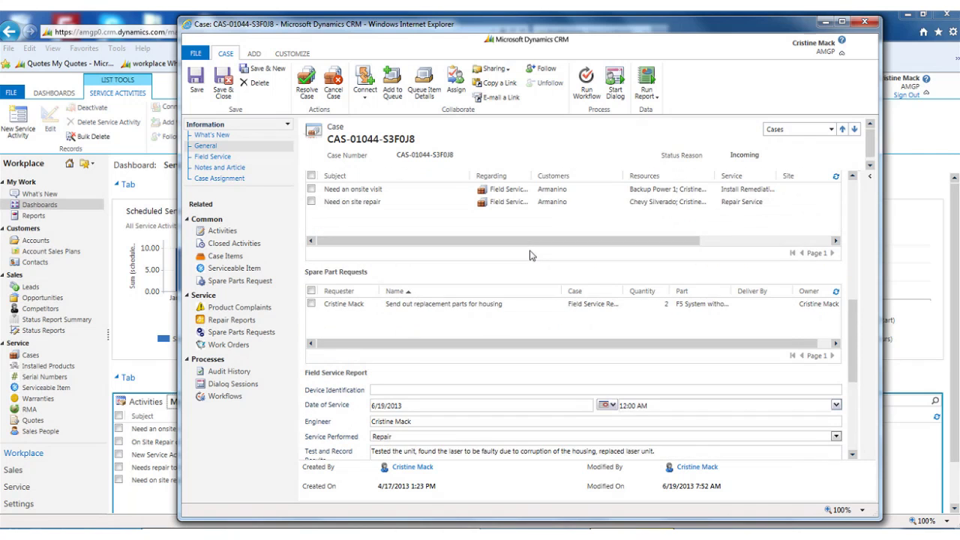
{"action": "left_click", "coordinate": [675, 268]}
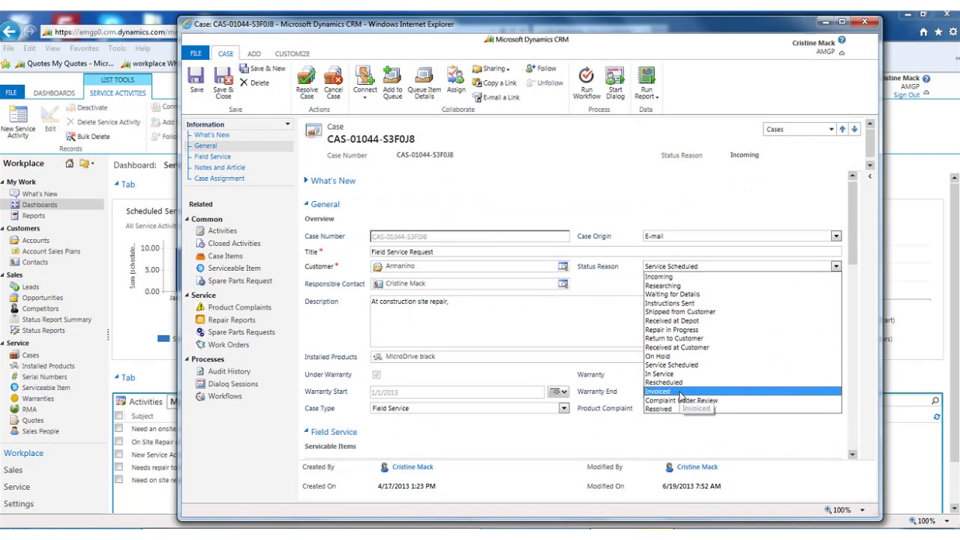
{"action": "left_click", "coordinate": [675, 408]}
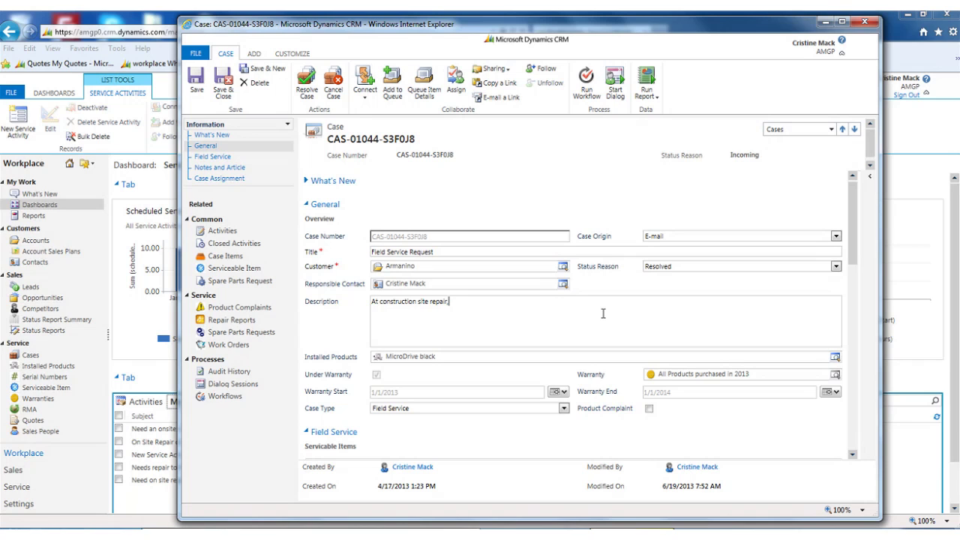
{"action": "left_click", "coordinate": [196, 78]}
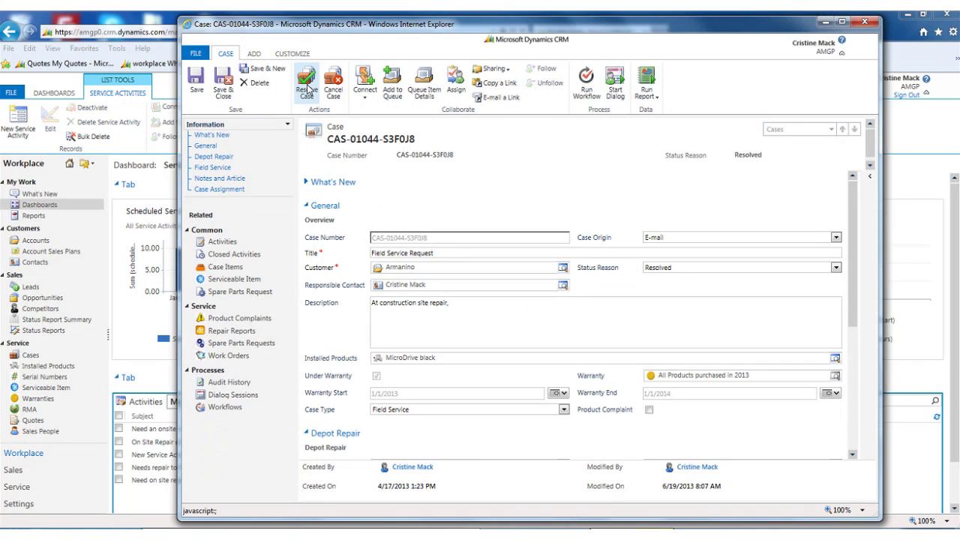
Try to close the case as resolved, dismiss the warning and return to the case's general details.
{"action": "left_click", "coordinate": [307, 89]}
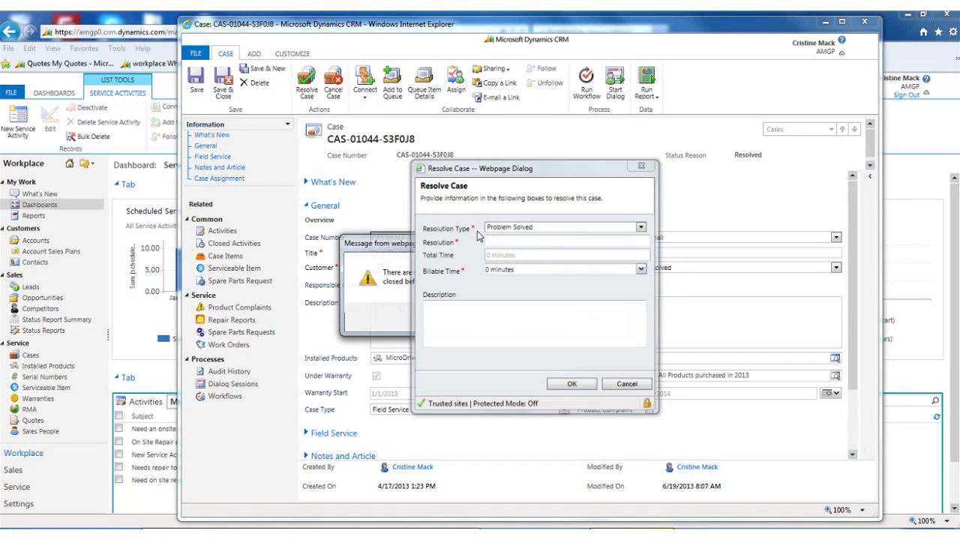
{"action": "left_click", "coordinate": [600, 319]}
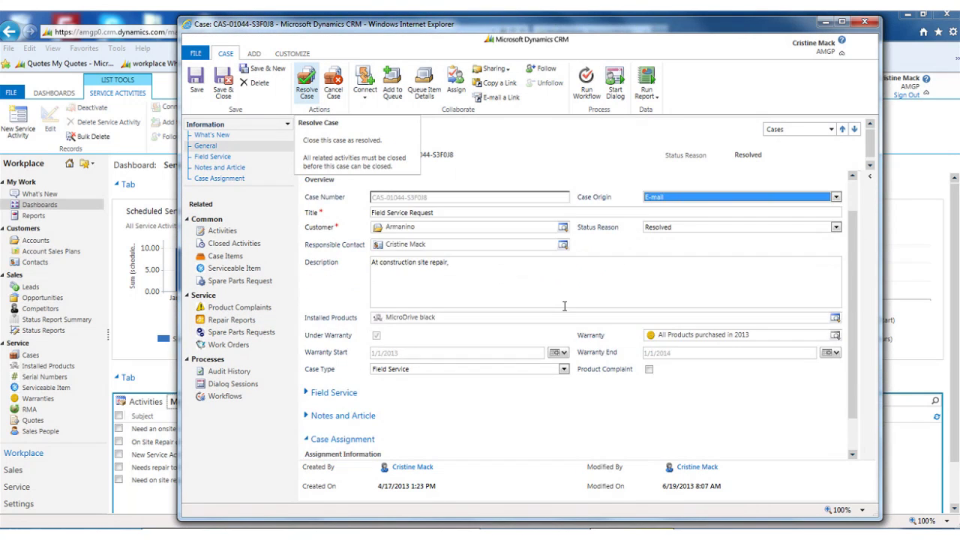
{"action": "left_click", "coordinate": [460, 283]}
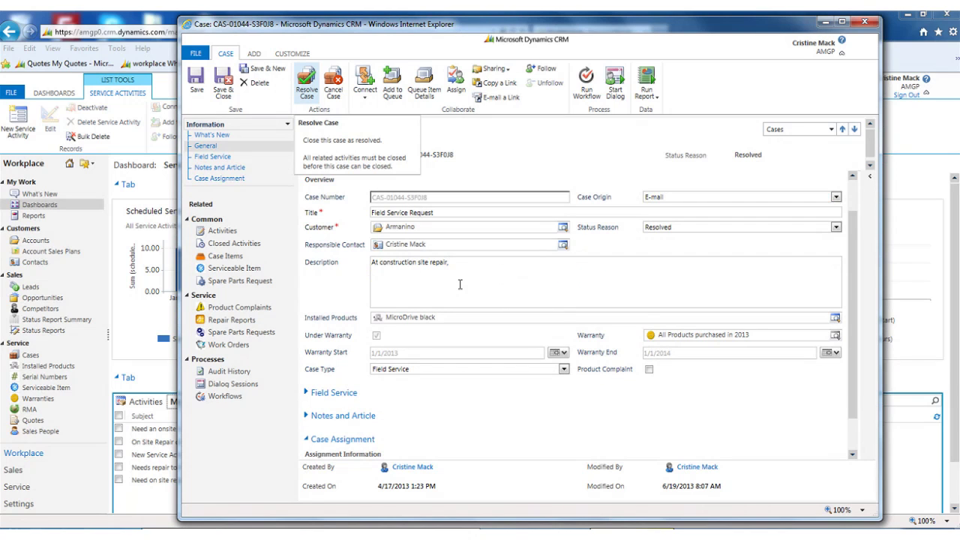
{"action": "scroll", "coordinate": [460, 284], "scroll_direction": "up", "scroll_amount": 1}
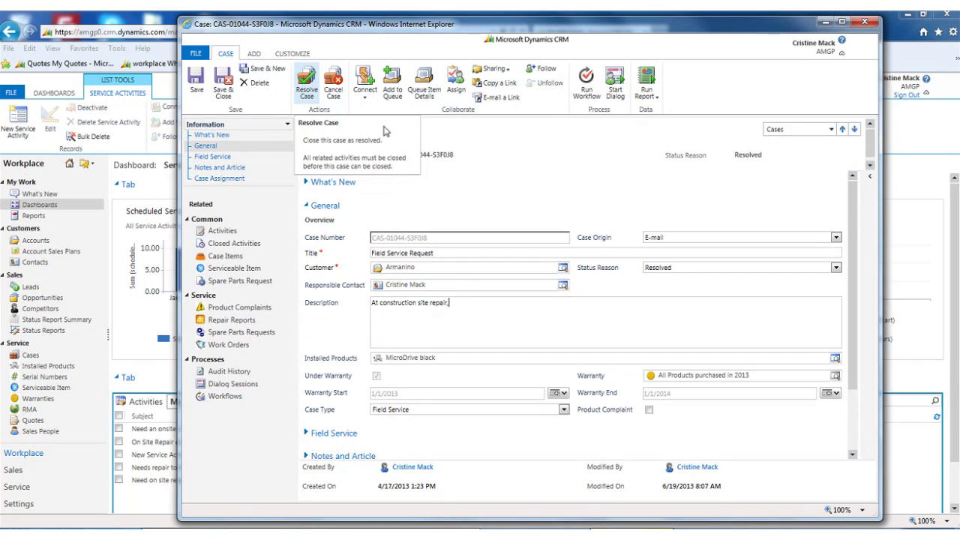